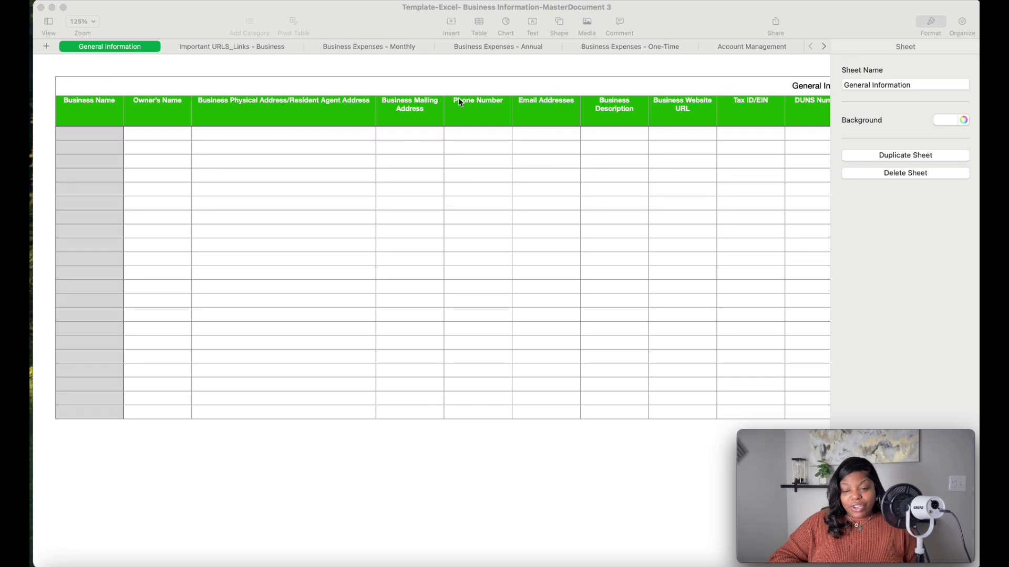
# - Review the General Information sheet's column headings from the address fields through to the industry category
pyautogui.hscroll(8, 460, 143)
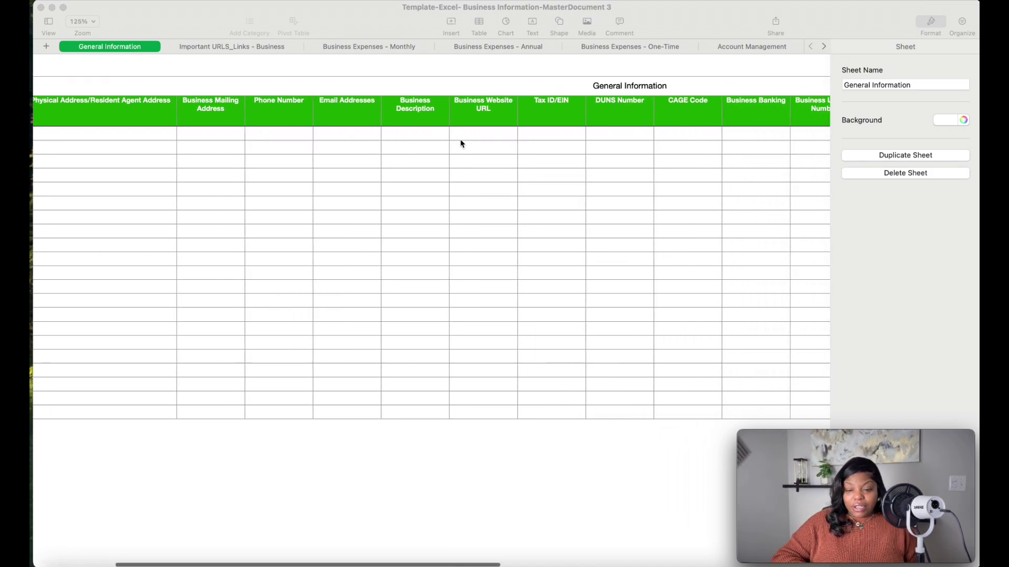
pyautogui.hscroll(1, 461, 143)
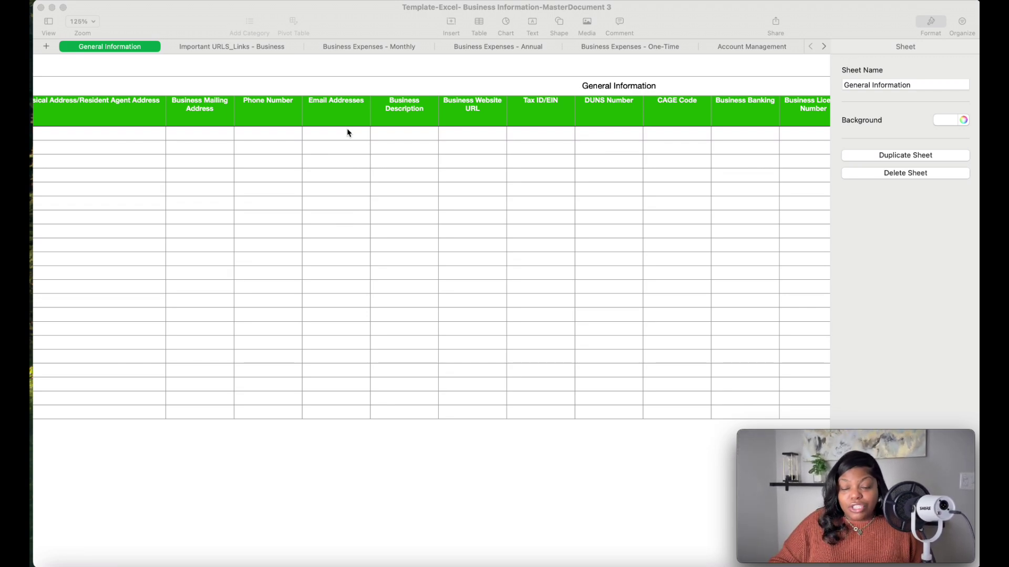
pyautogui.hscroll(5, 448, 159)
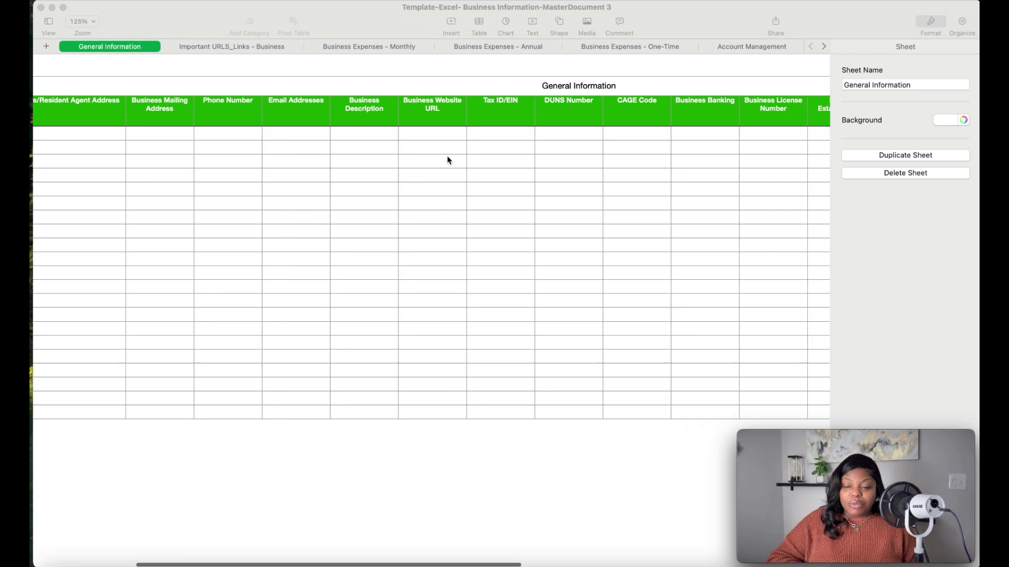
pyautogui.hscroll(5, 447, 159)
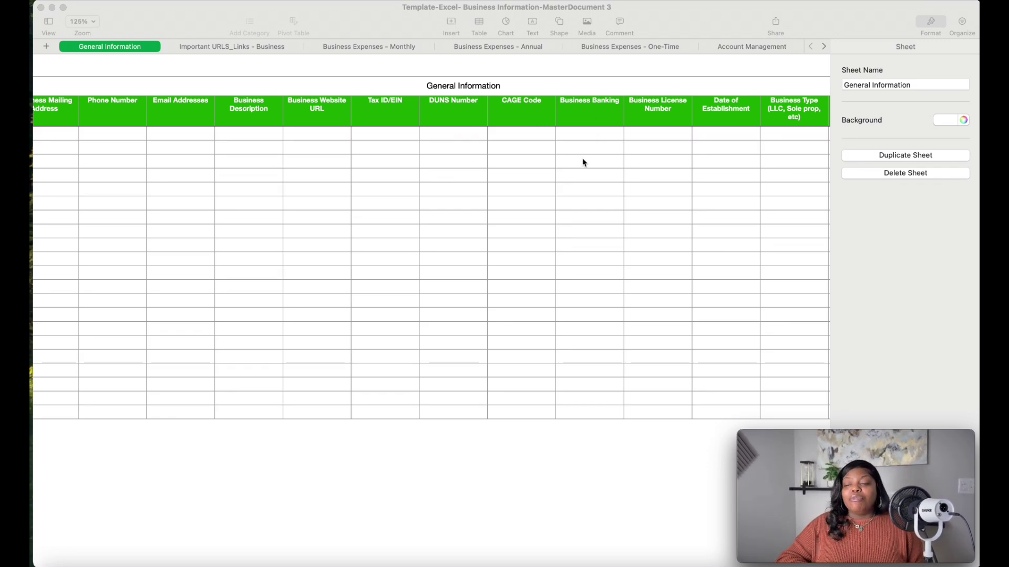
pyautogui.hscroll(4, 584, 161)
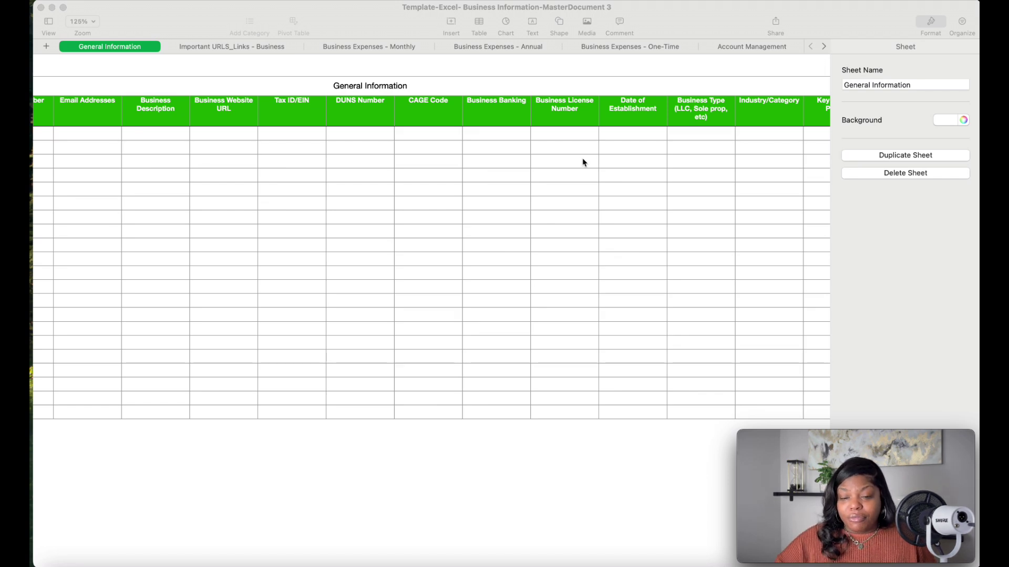
pyautogui.hscroll(-5, 466, 182)
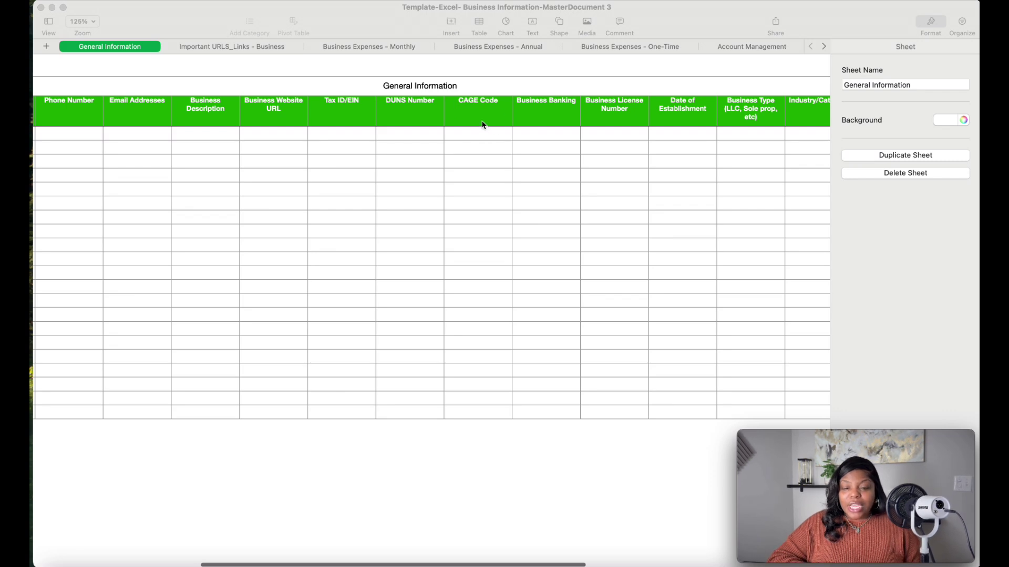
# - Check the Government Contracting sheet for a CAGE Code column
pyautogui.hscroll(5, 693, 47)
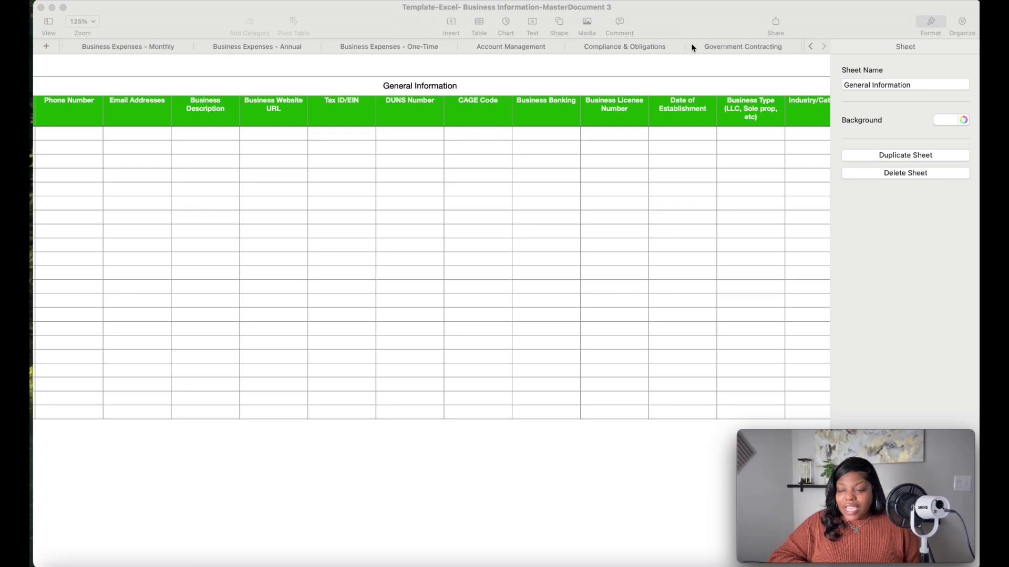
pyautogui.click(738, 46)
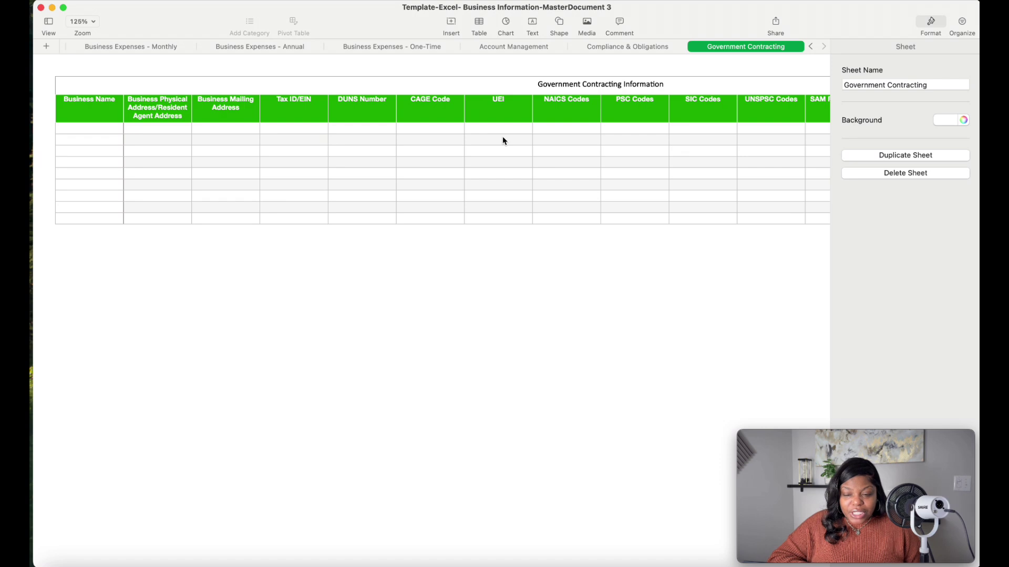
pyautogui.hscroll(-5, 125, 47)
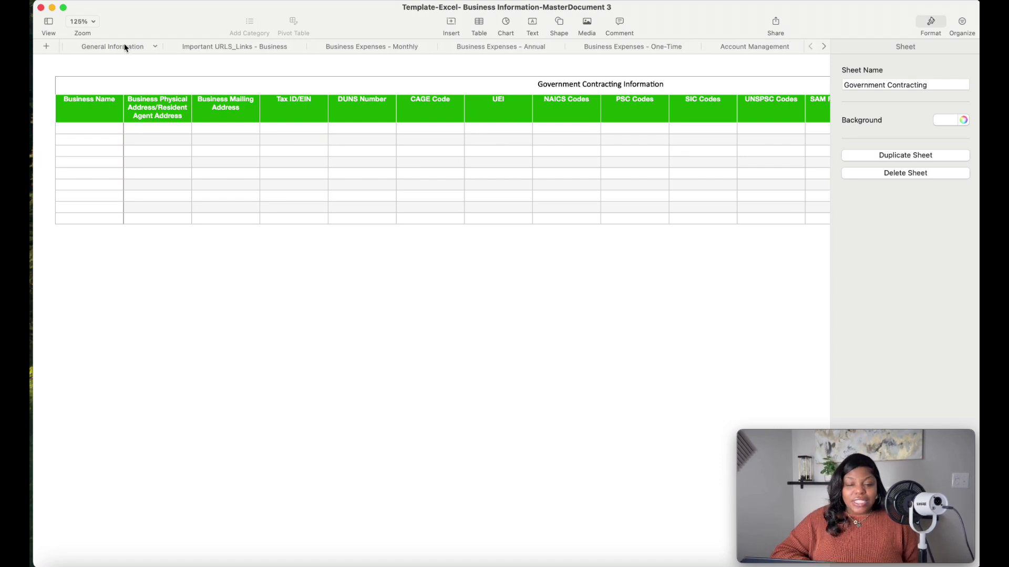
# - Delete the CAGE Code column from the table on the General Information sheet
pyautogui.click(125, 47)
pyautogui.click(486, 109)
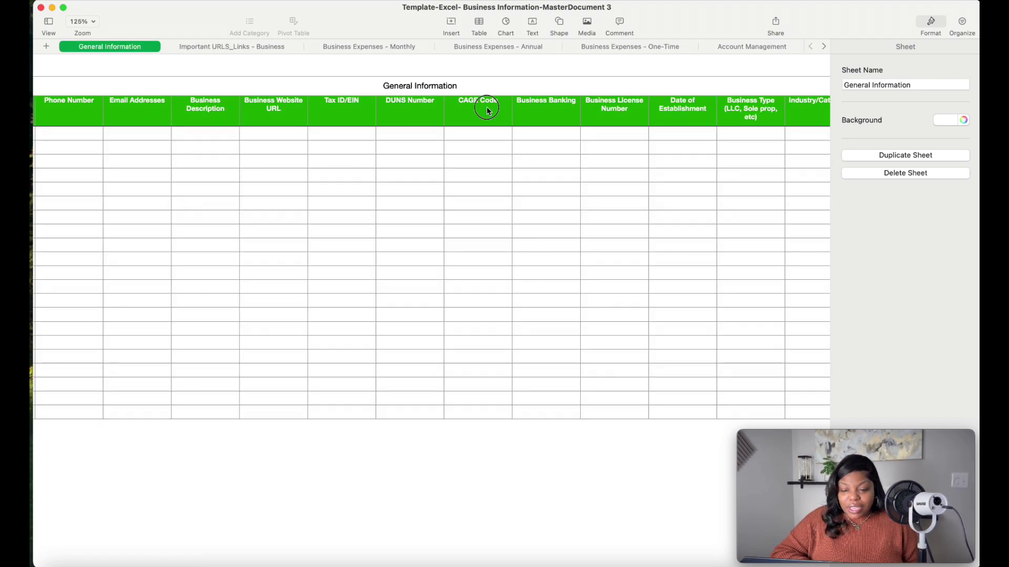
pyautogui.click(507, 68)
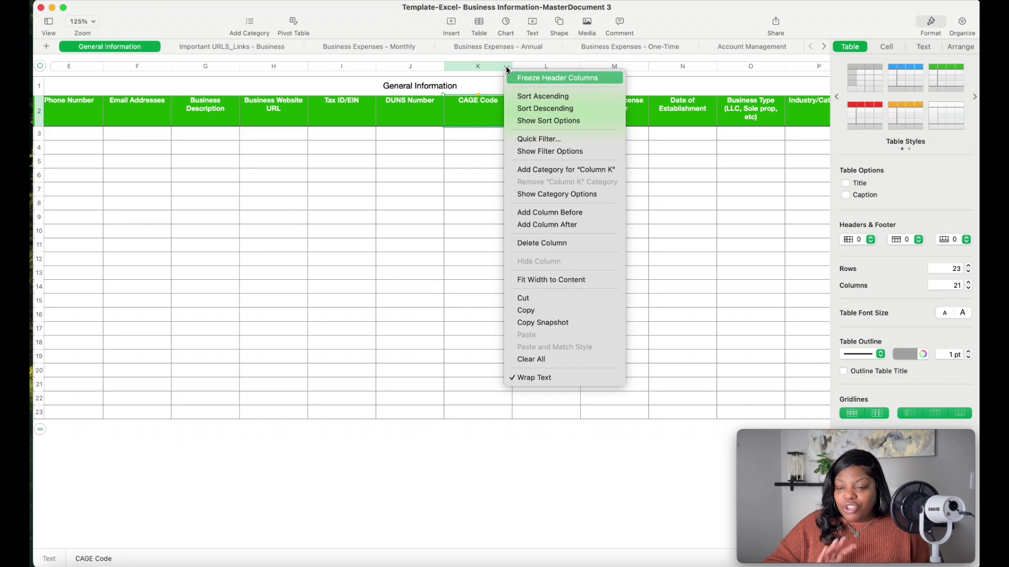
pyautogui.click(527, 245)
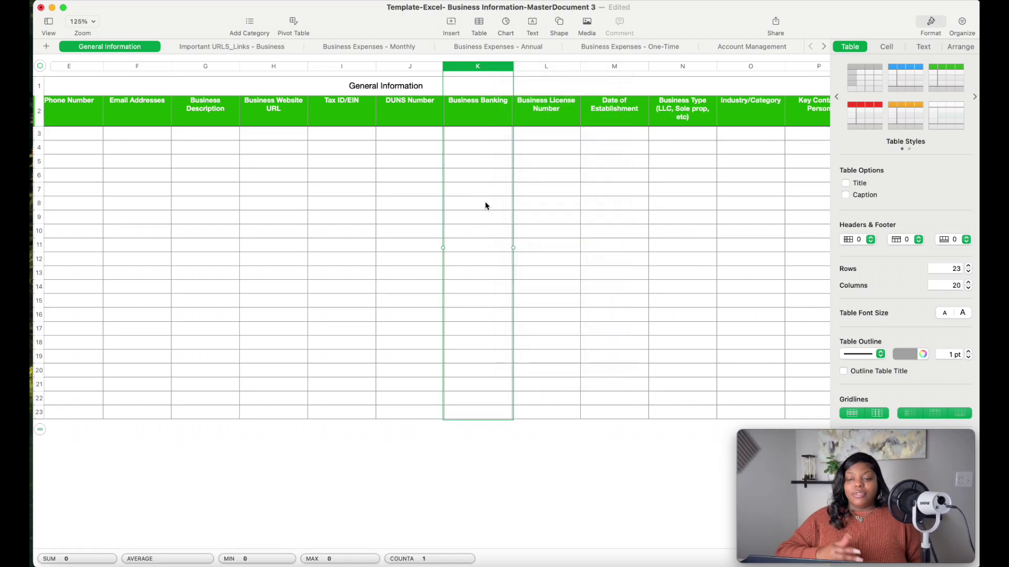
# - Show the Important URLS_Links - Business sheet and open the empty Account/Service Name cell below Quora for editing
pyautogui.hscroll(3, 563, 203)
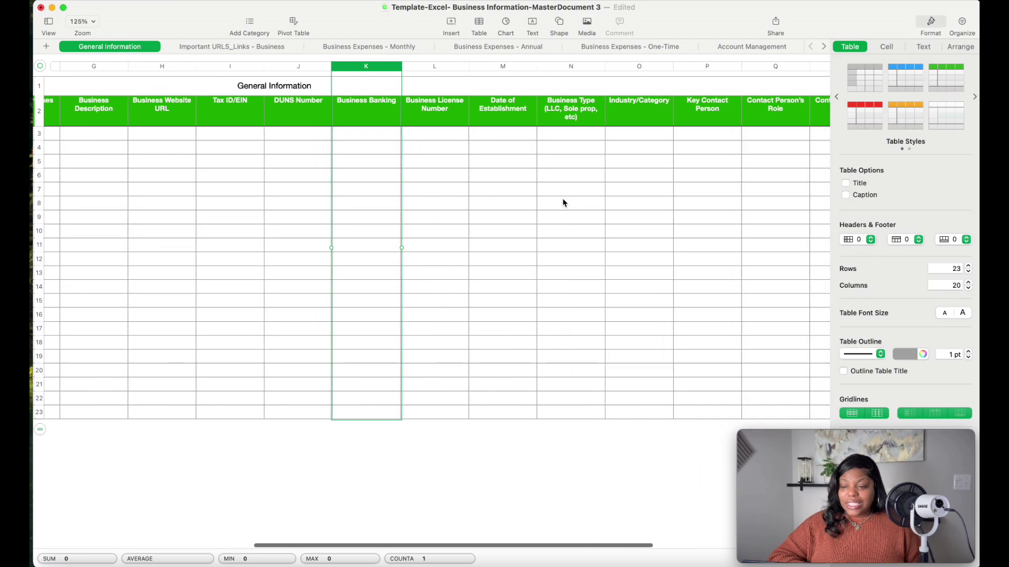
pyautogui.hscroll(2, 563, 203)
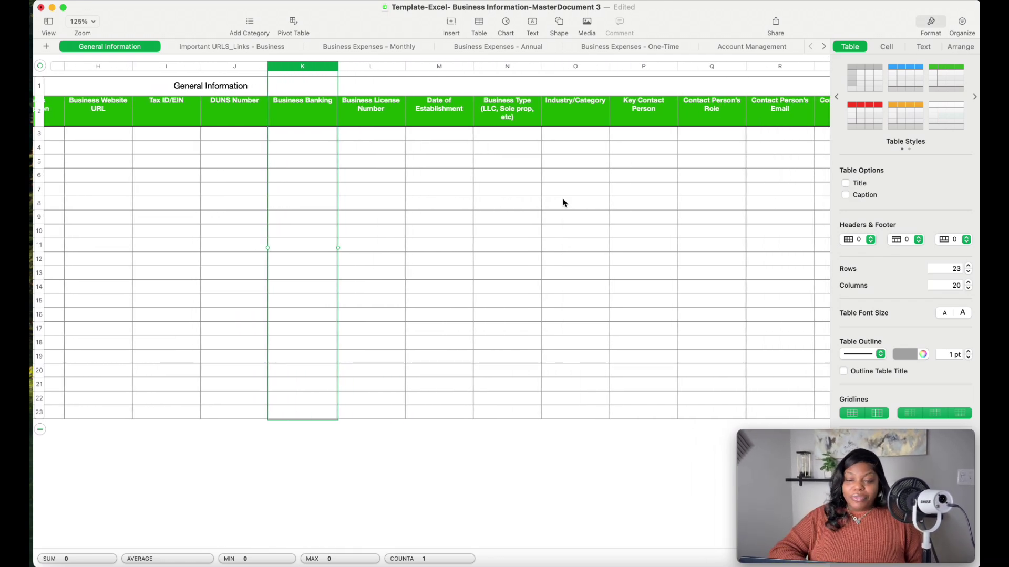
pyautogui.click(222, 46)
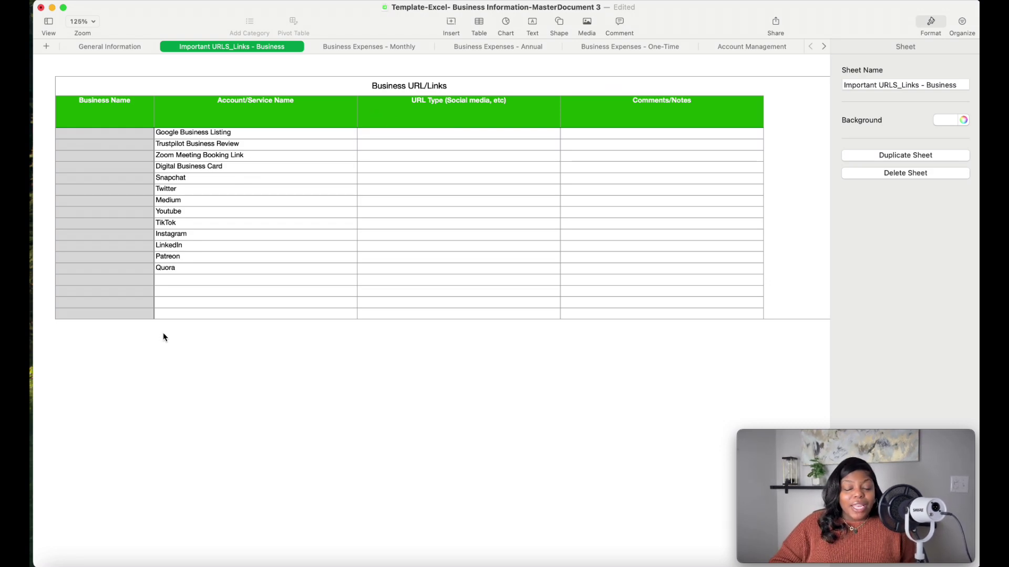
pyautogui.click(167, 282)
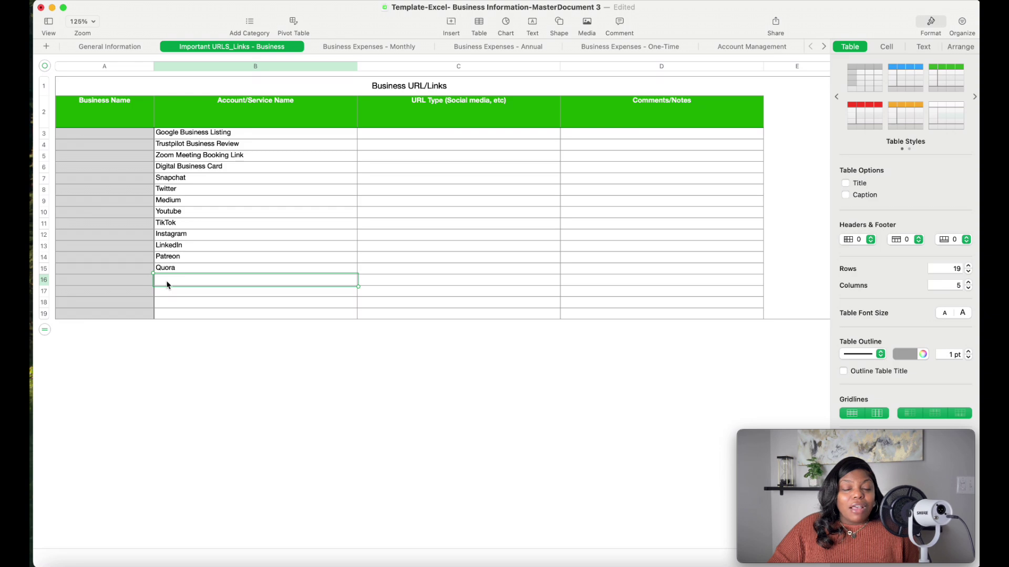
pyautogui.click(166, 284)
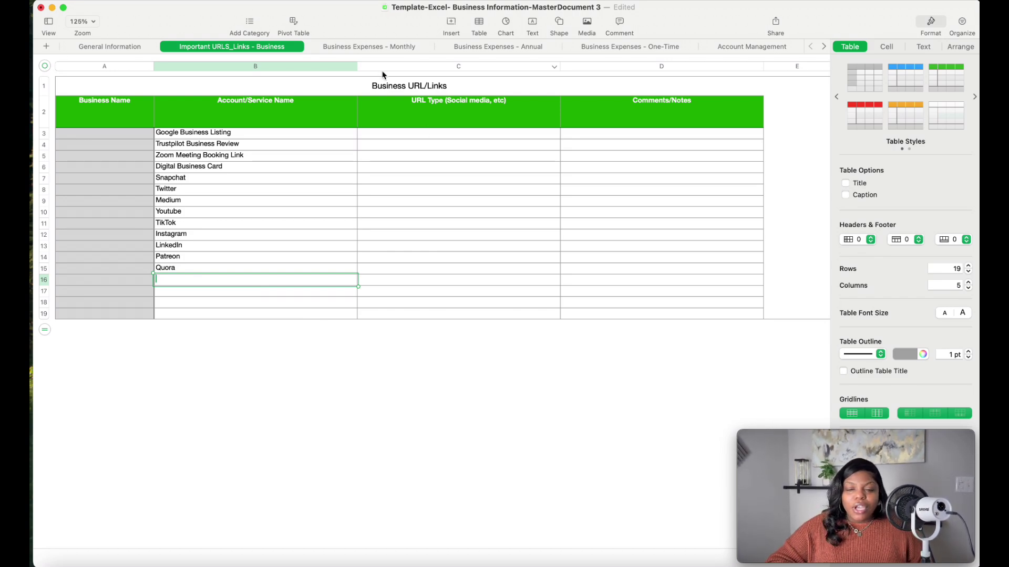
# - Review the column layouts of the monthly, annual and one-time business expense sheets
pyautogui.click(371, 47)
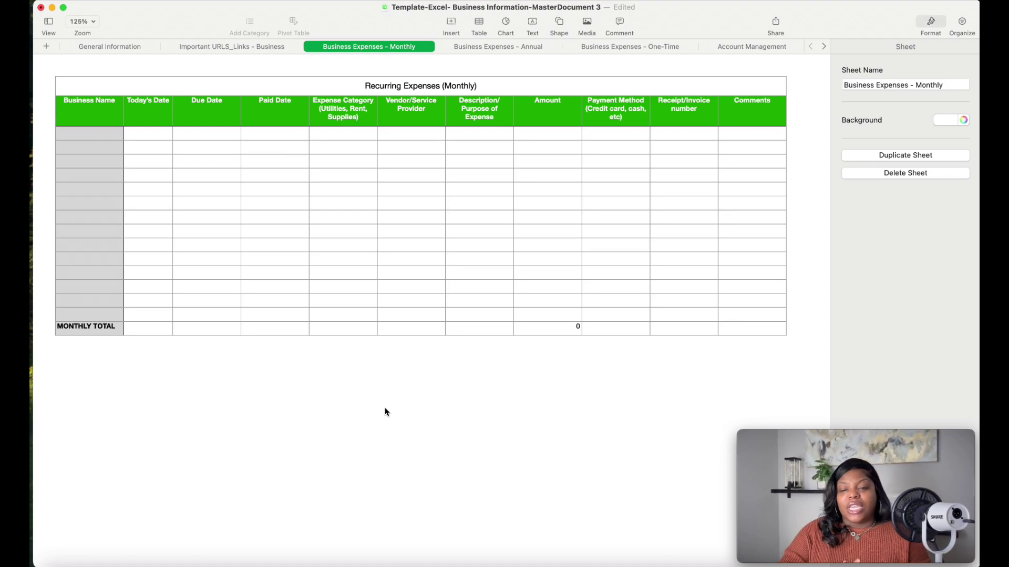
pyautogui.click(500, 47)
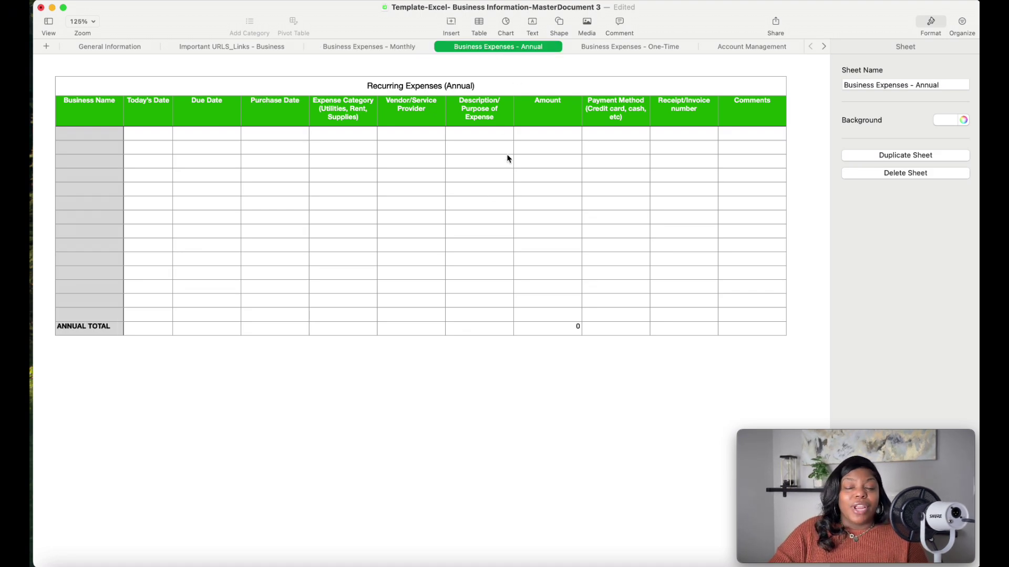
pyautogui.hscroll(3, 508, 158)
pyautogui.click(628, 47)
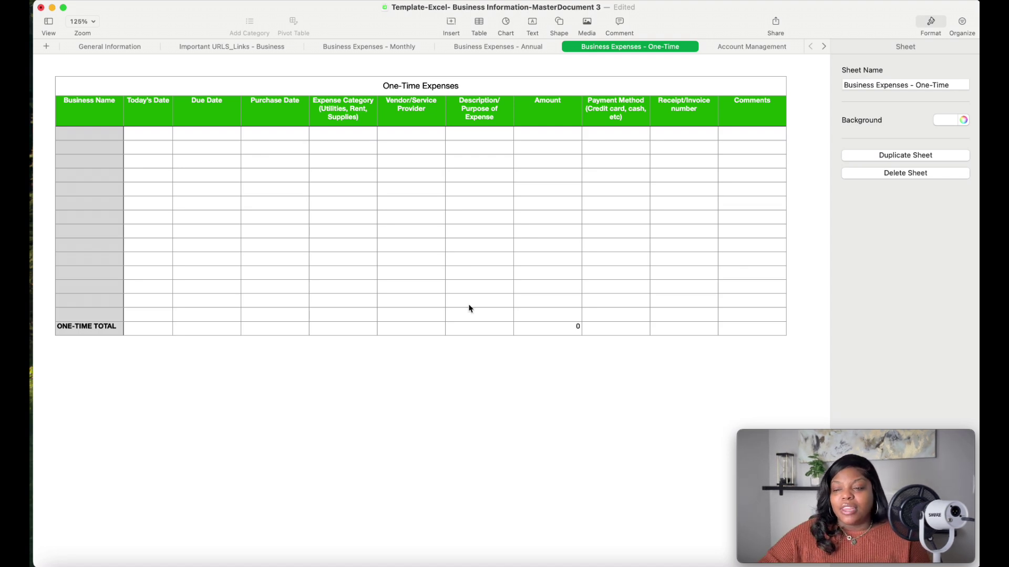
pyautogui.hscroll(3, 730, 65)
# - Compare the Account Management sheet with the account list on the Important URLS_Links - Business sheet
pyautogui.hscroll(2, 736, 48)
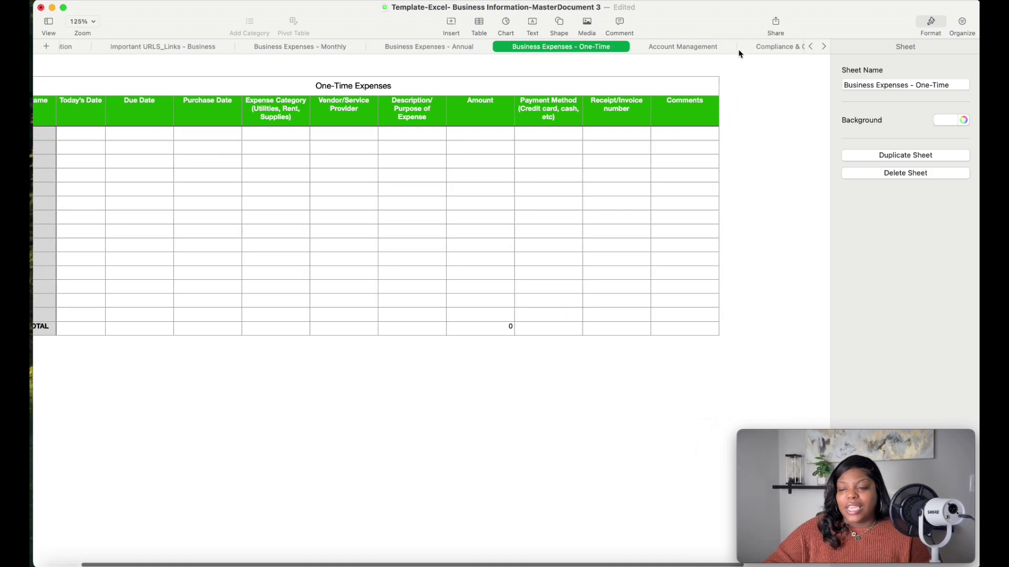
pyautogui.click(638, 46)
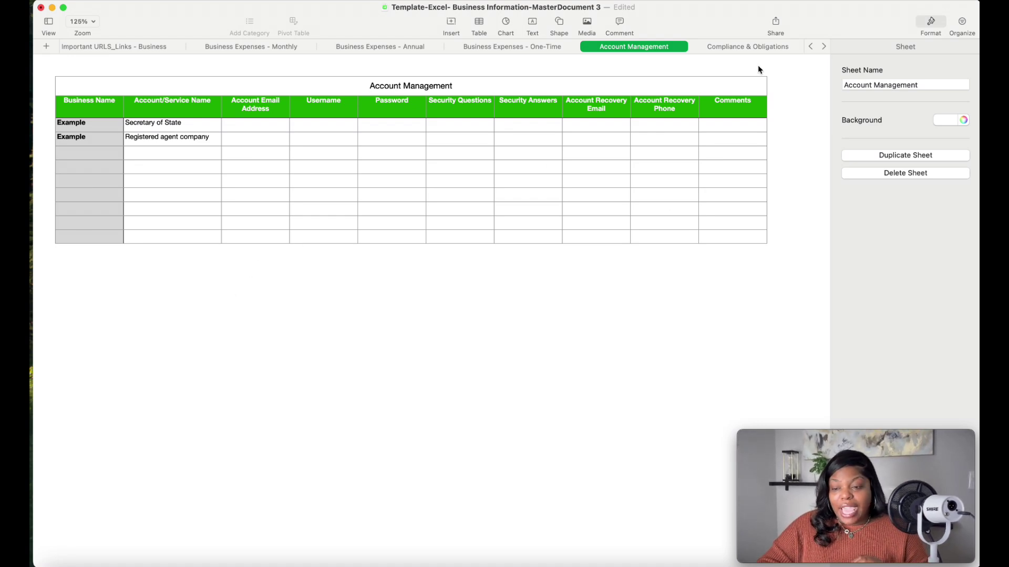
pyautogui.click(126, 46)
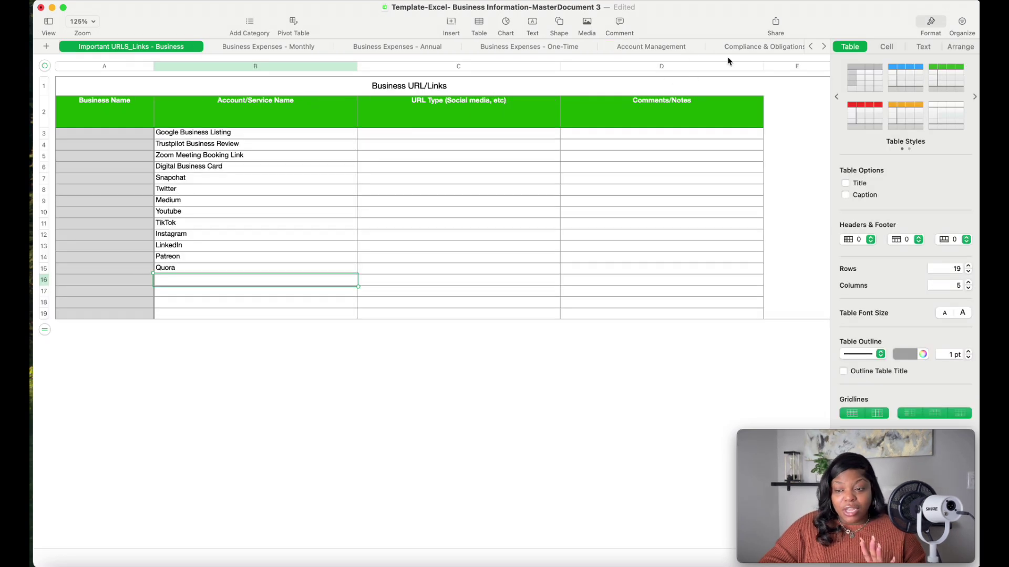
pyautogui.click(663, 47)
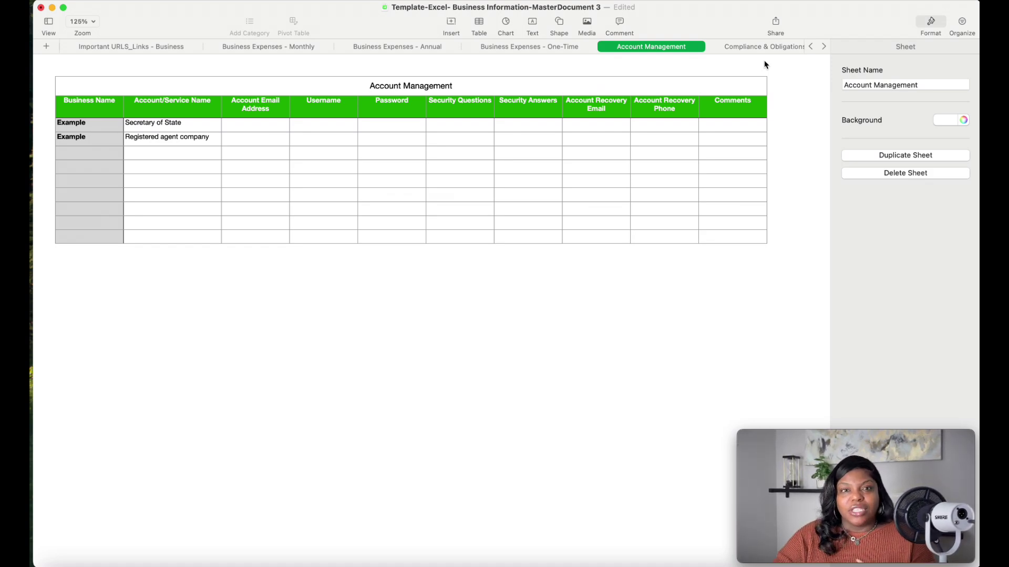
# - Examine the Compliance & Obligations sheet and all column headings of the Government Contracting sheet through the certification columns
pyautogui.click(765, 46)
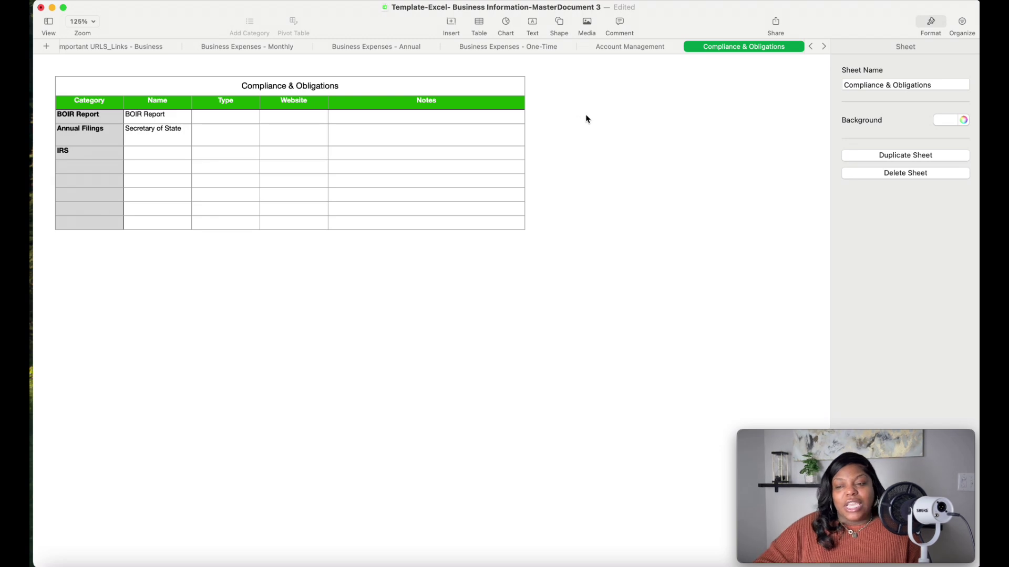
pyautogui.hscroll(5, 746, 49)
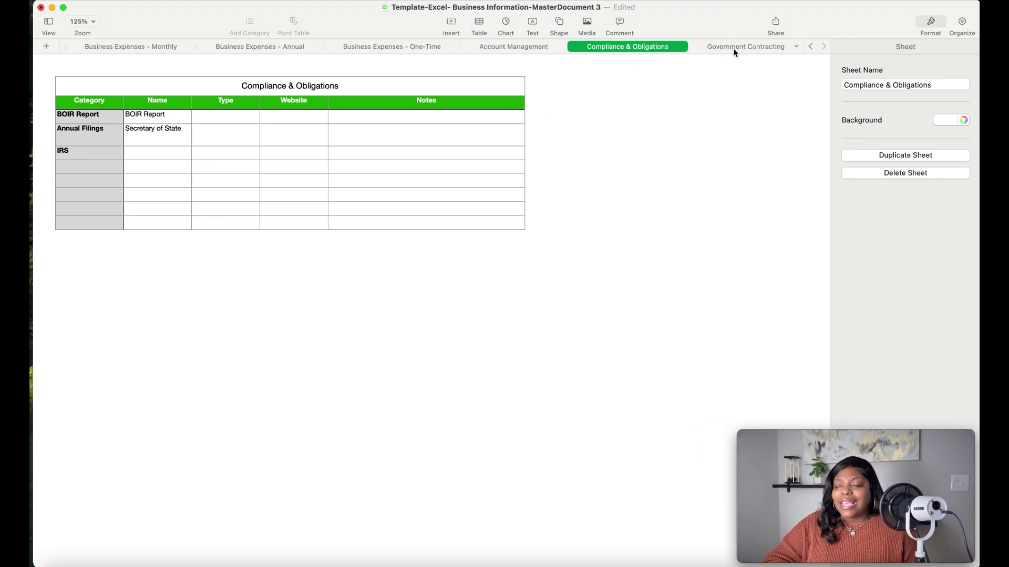
pyautogui.click(734, 48)
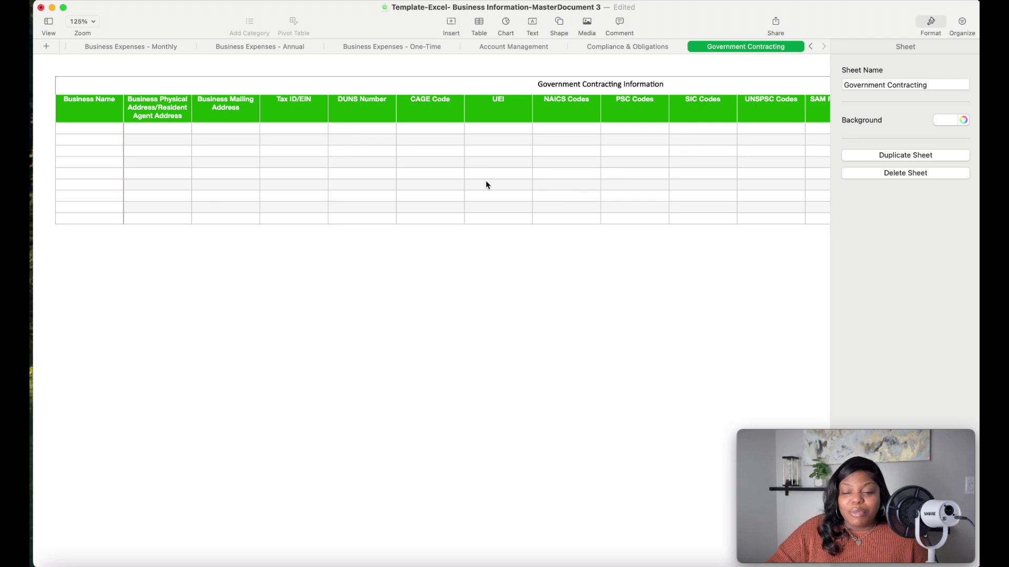
pyautogui.hscroll(3, 498, 210)
pyautogui.hscroll(-3, 554, 151)
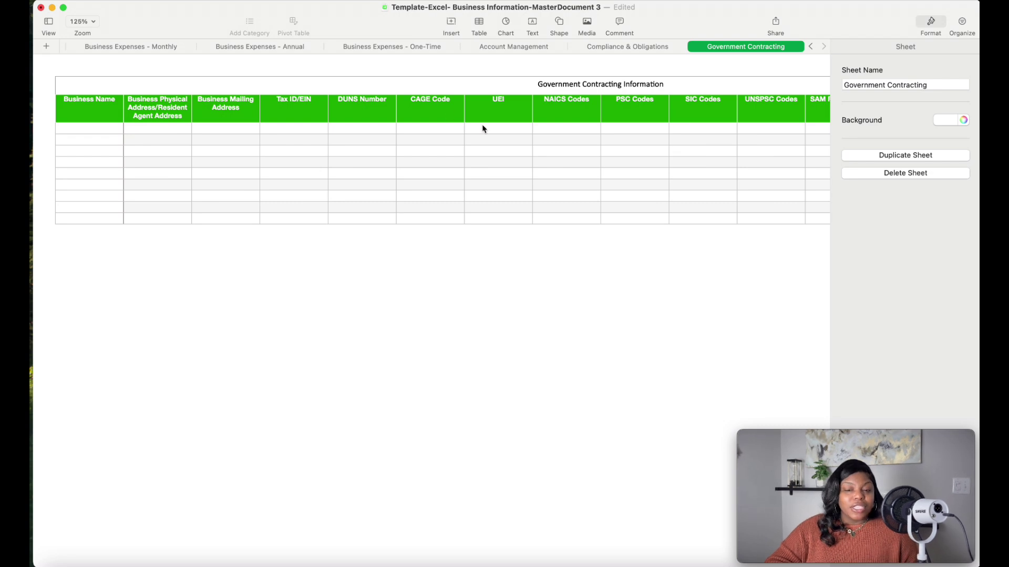
pyautogui.hscroll(5, 482, 128)
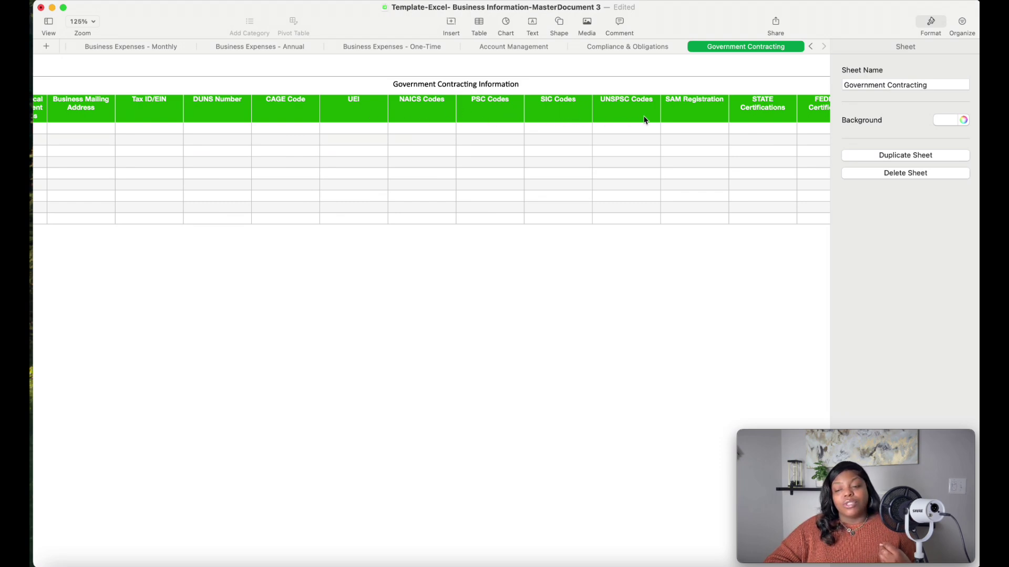
pyautogui.hscroll(2, 647, 119)
pyautogui.hscroll(4, 646, 118)
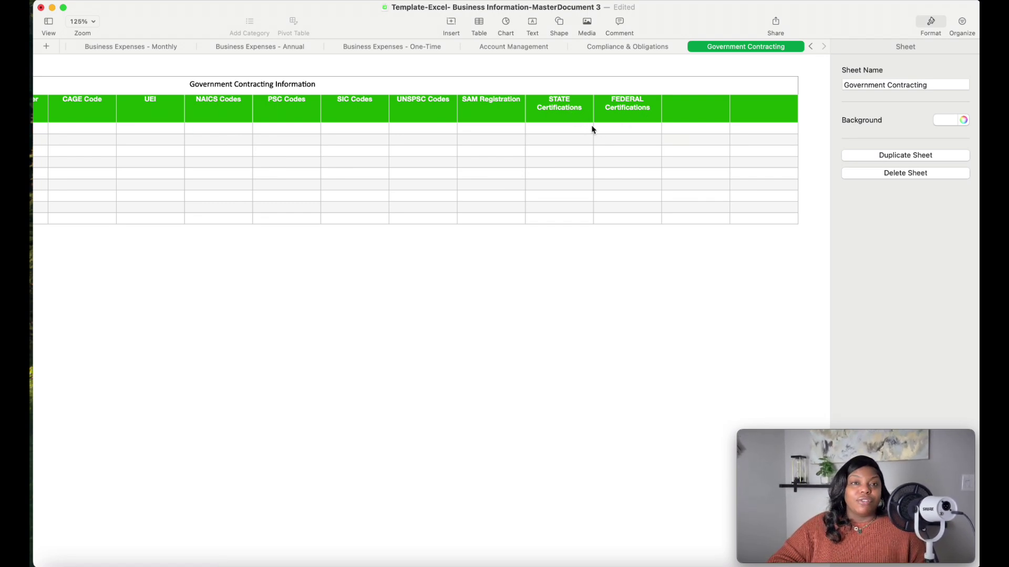
pyautogui.hscroll(-10, 534, 155)
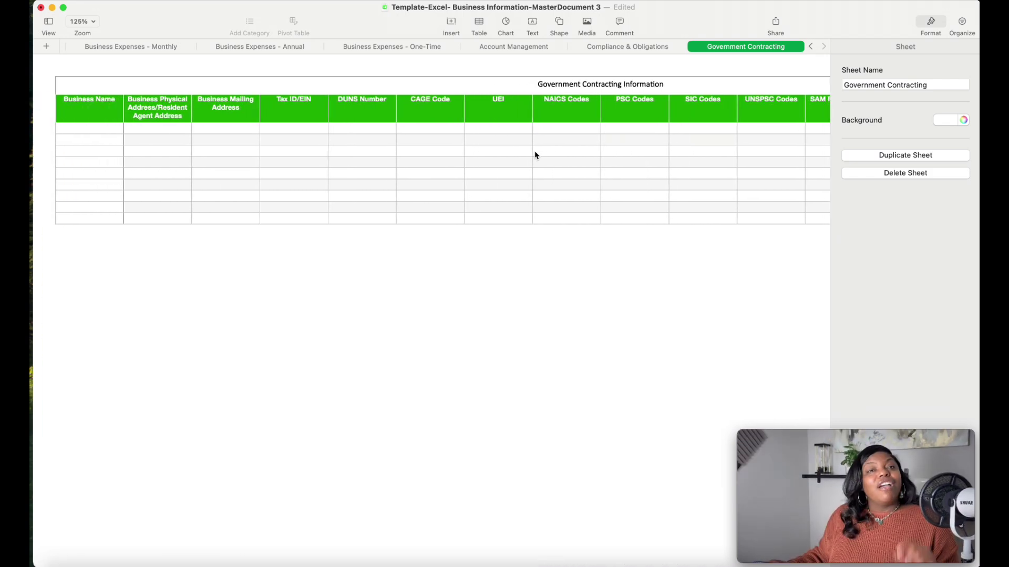